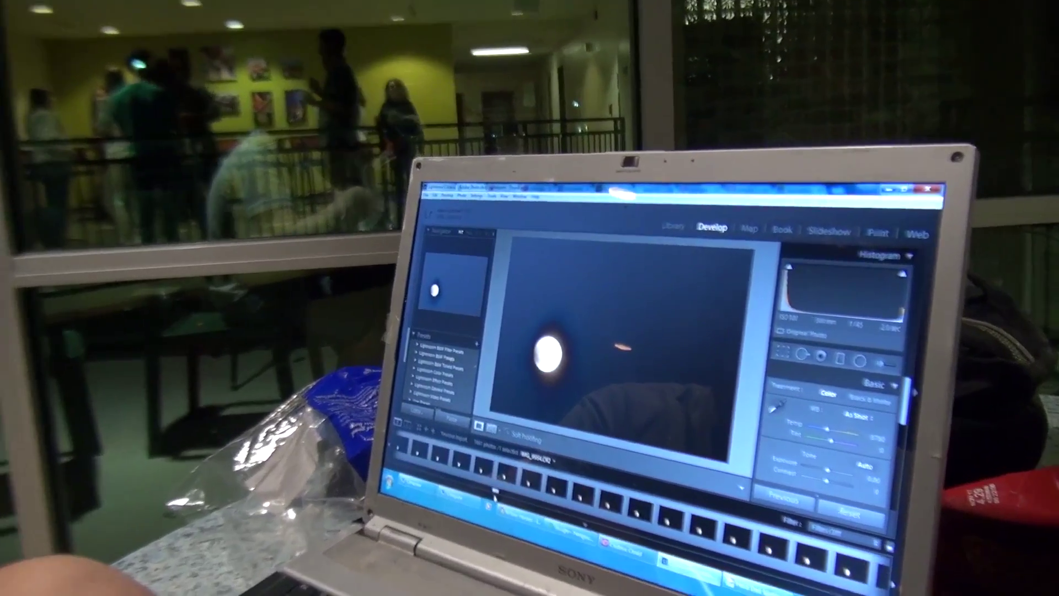
On the next eclipse photo, lower Exposure to about -2.74 and check the moon zoomed in
{"action": "key", "text": "Right"}
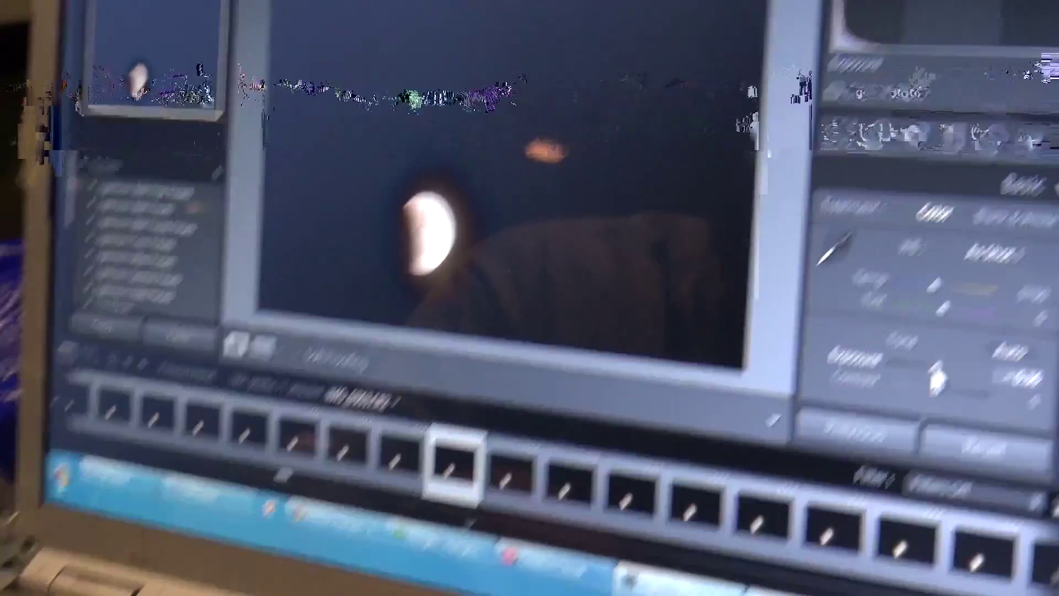
{"action": "left_click_drag", "start_coordinate": [936, 380], "coordinate": [908, 383]}
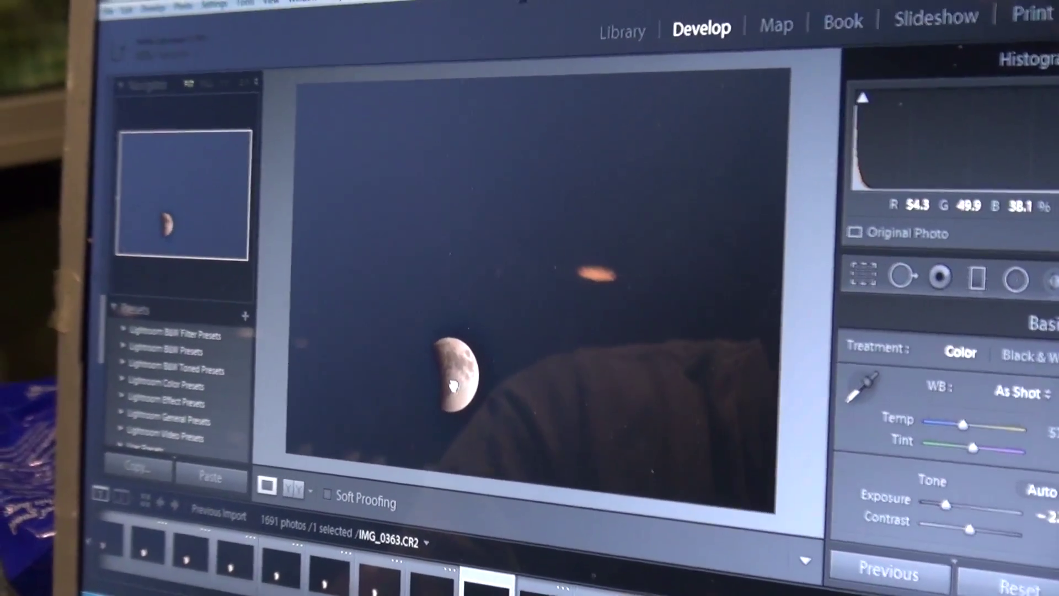
{"action": "left_click", "coordinate": [414, 319]}
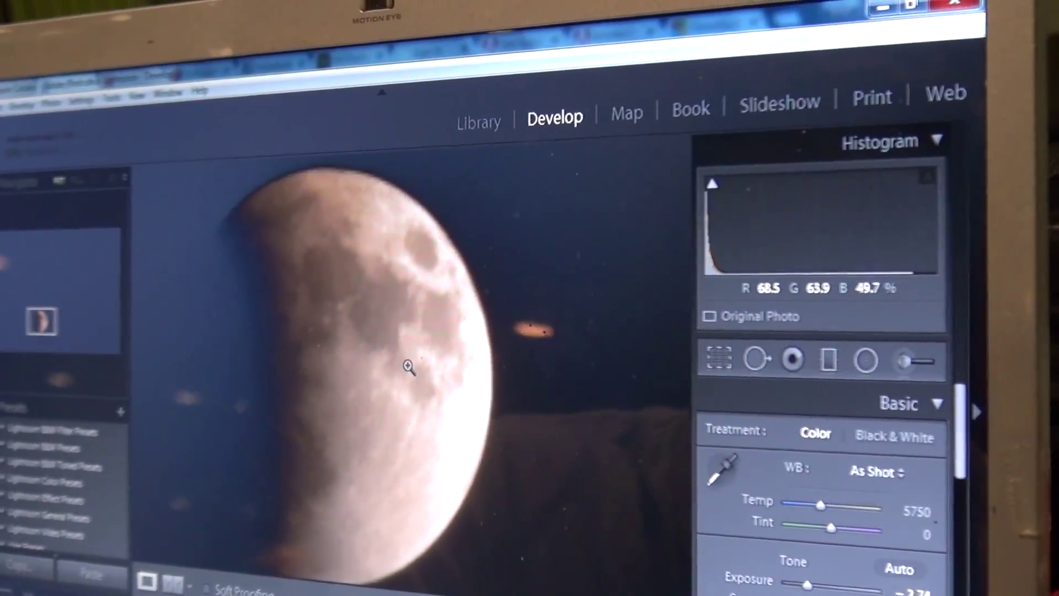
{"action": "left_click", "coordinate": [412, 357]}
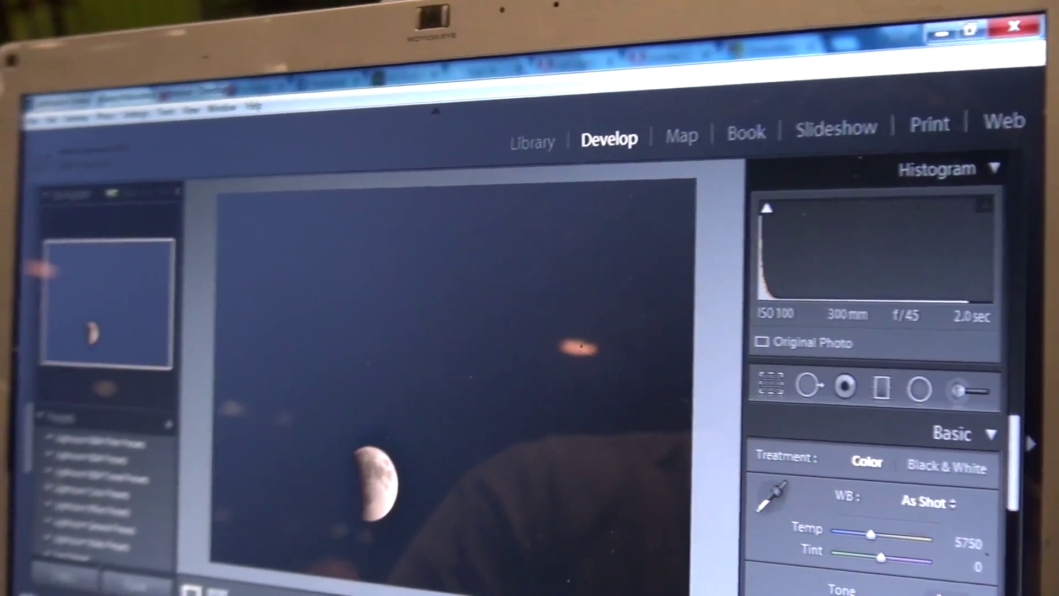
Move to the red, fully eclipsed moon frame and inspect it zoomed in, then return to Fit
{"action": "key", "text": "Right"}
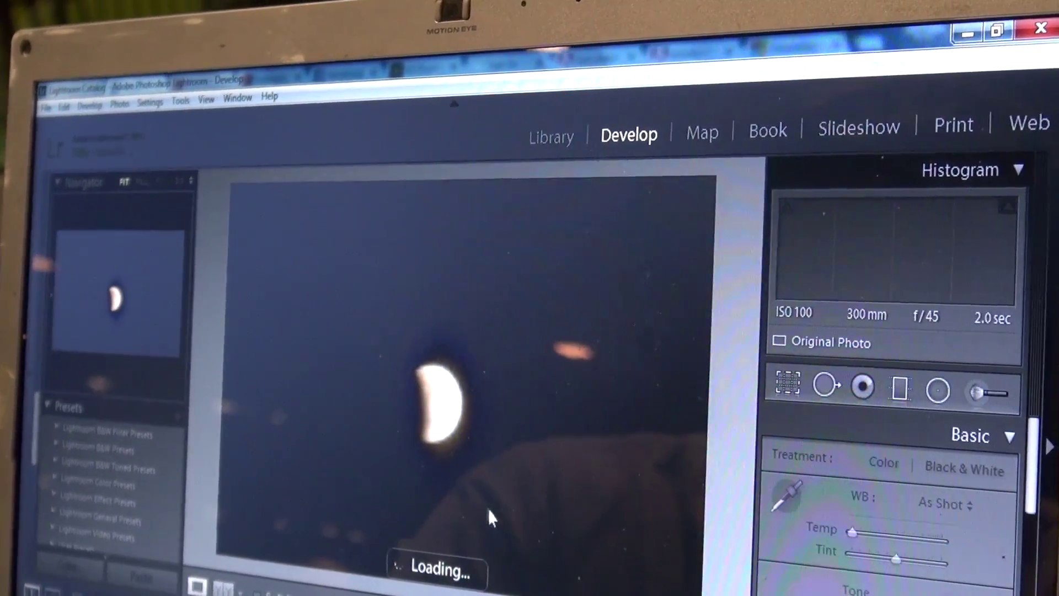
{"action": "left_click", "coordinate": [435, 408]}
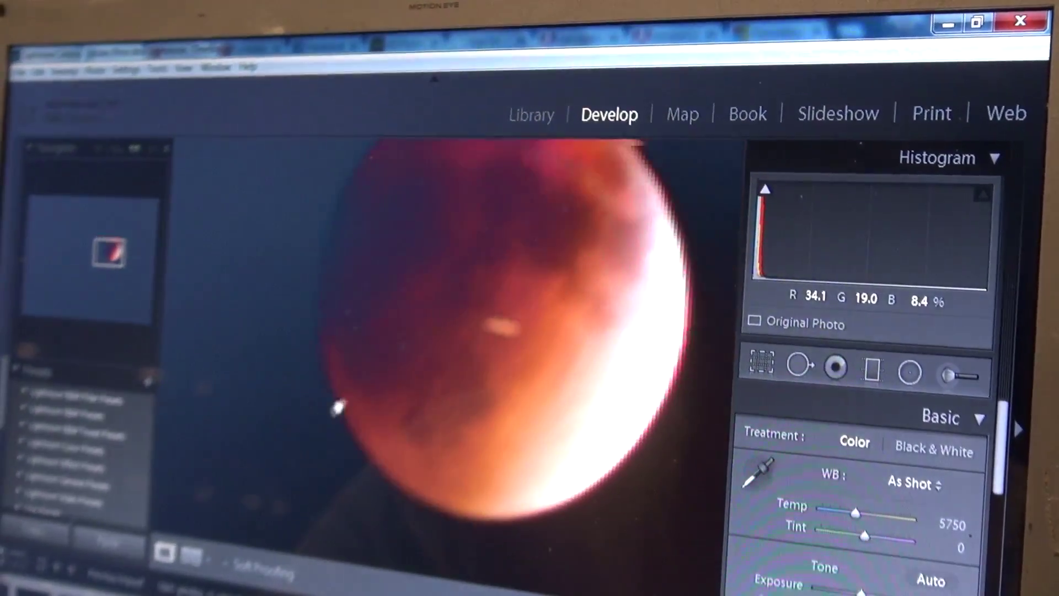
{"action": "left_click_drag", "start_coordinate": [337, 407], "coordinate": [289, 437]}
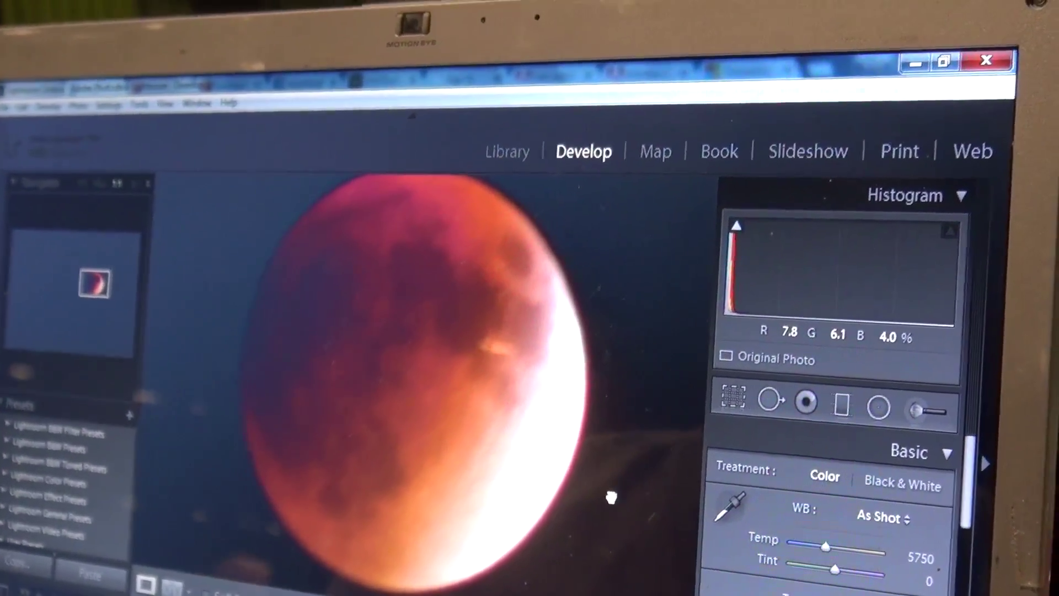
{"action": "left_click", "coordinate": [611, 498]}
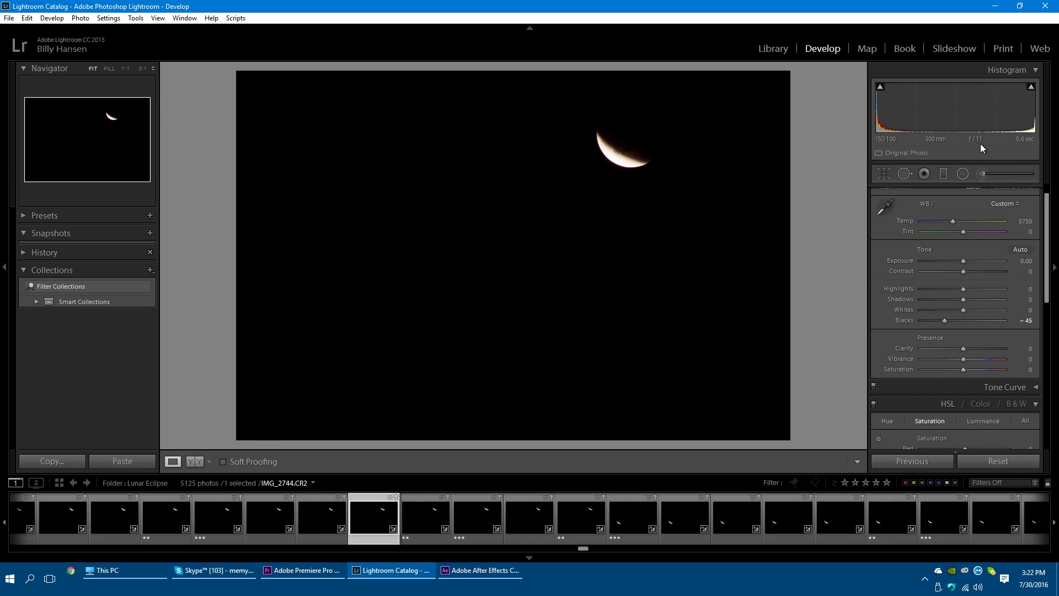
Advance through crescent-moon frames IMG_2745, IMG_2746 and IMG_2747 to check their exposure
{"action": "key", "text": "Right"}
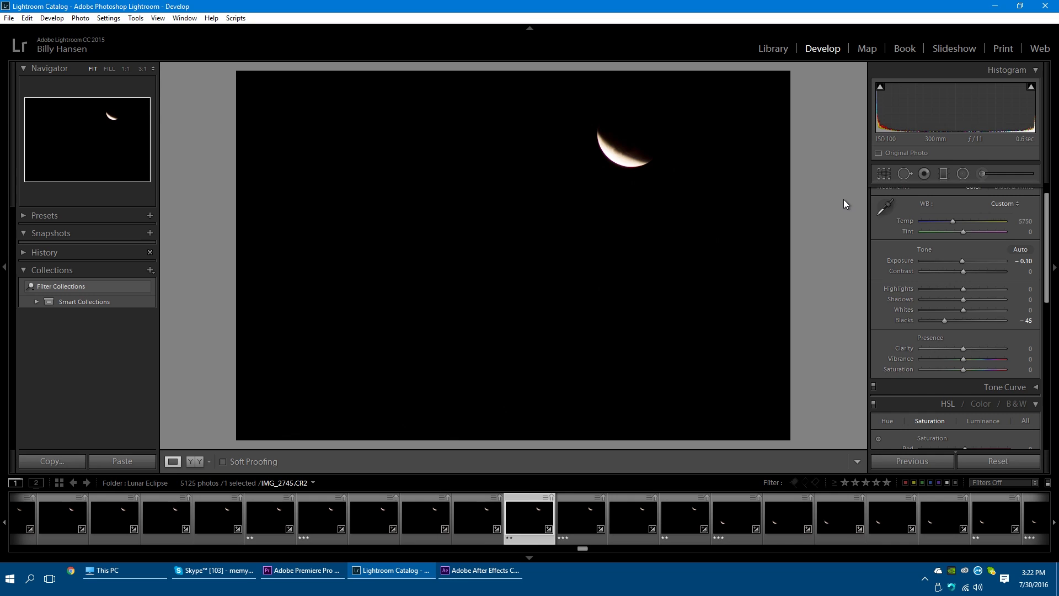
{"action": "key", "text": "Right"}
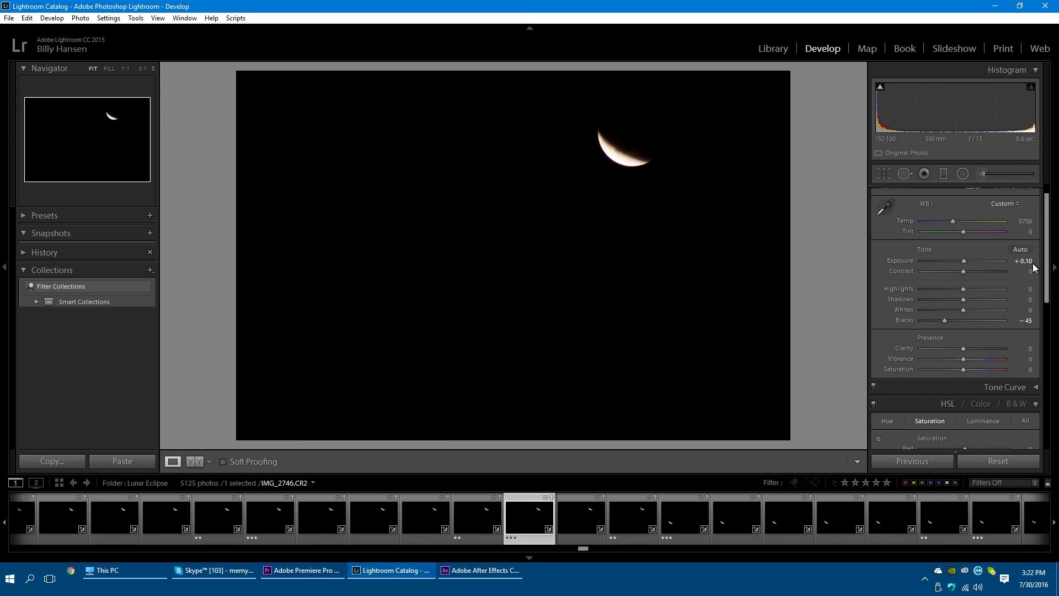
{"action": "key", "text": "Right"}
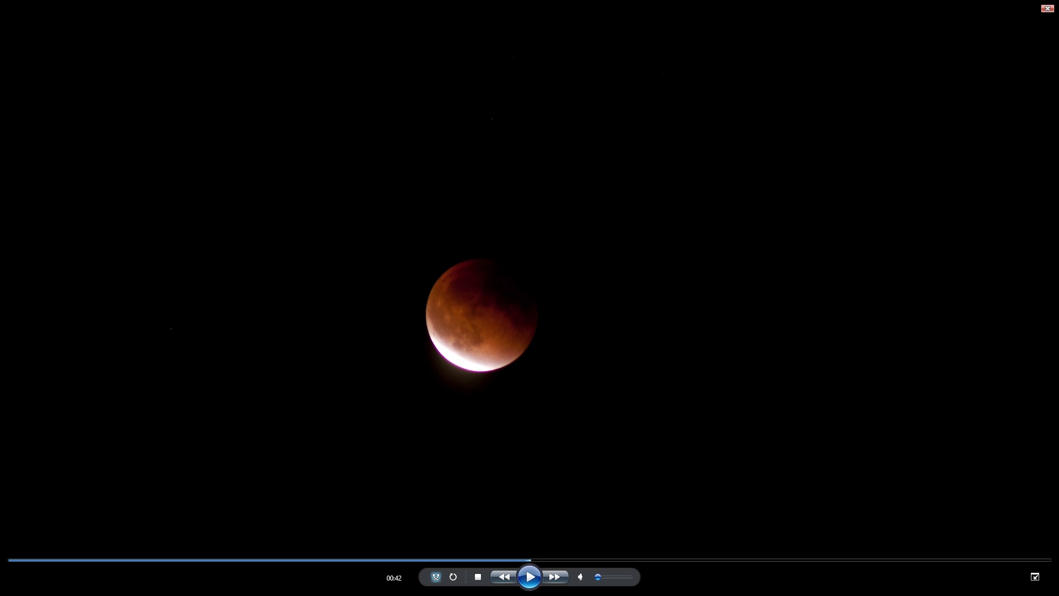
Start playback of the eclipse time-lapse video in Windows Media Player
{"action": "left_click", "coordinate": [521, 587]}
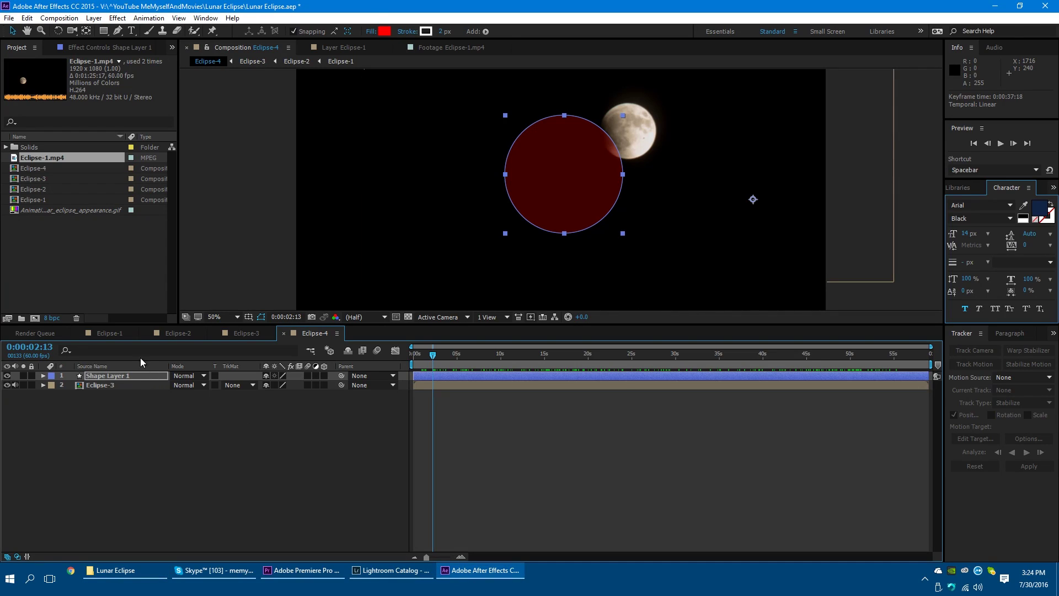
Preview the raw Eclipse-1.mp4 footage, then select Eclipse-1 comp's top layer to show its tracked motion path
{"action": "left_click", "coordinate": [108, 333]}
{"action": "double_click", "coordinate": [42, 159]}
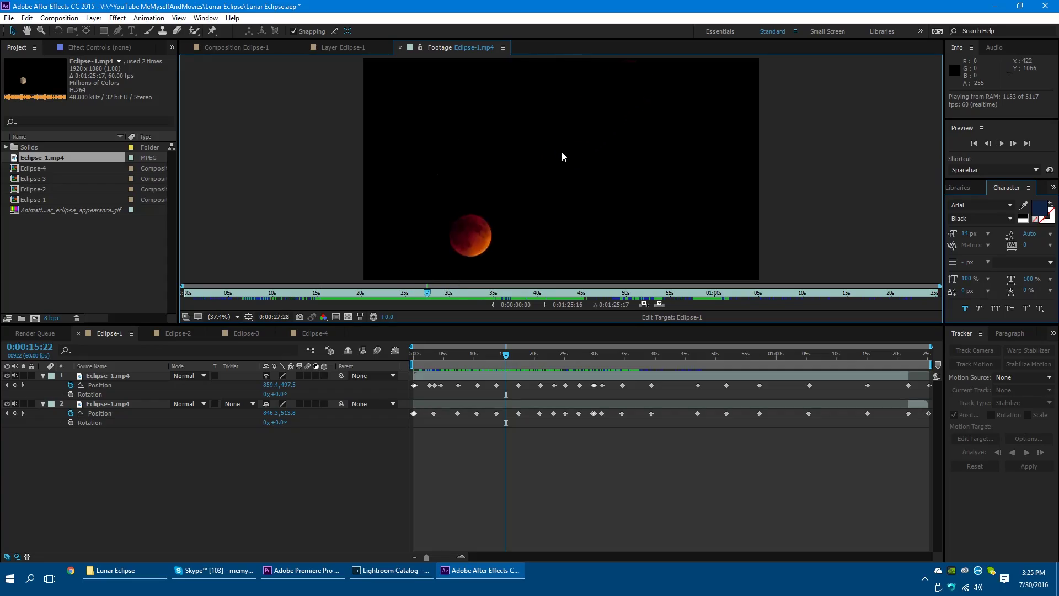
{"action": "key", "text": "space"}
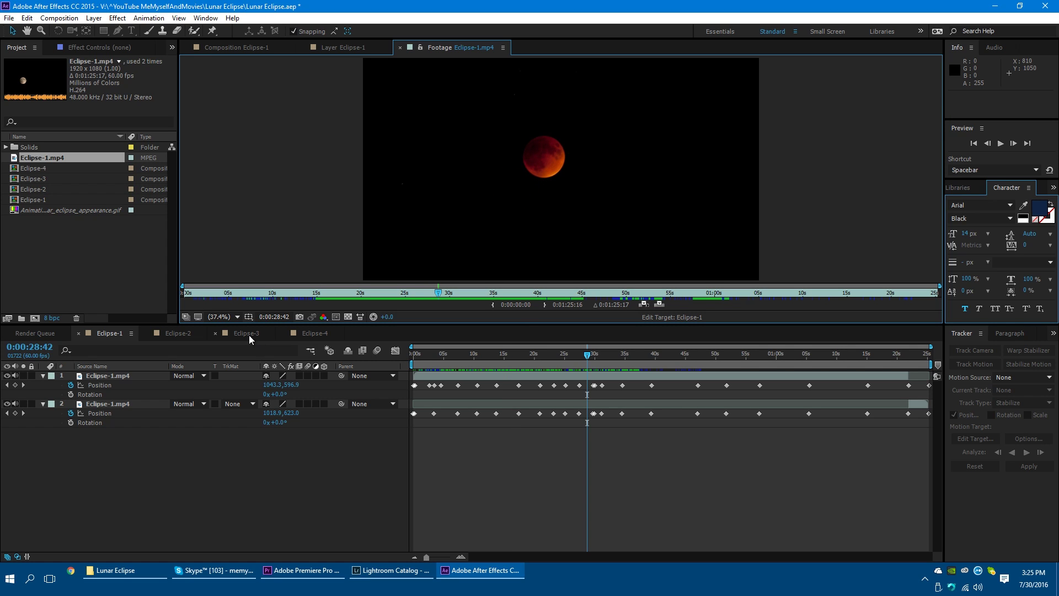
{"action": "mouse_move", "coordinate": [562, 356]}
{"action": "left_mouse_down"}
{"action": "mouse_move", "coordinate": [525, 356]}
{"action": "mouse_move", "coordinate": [554, 361]}
{"action": "left_mouse_up"}
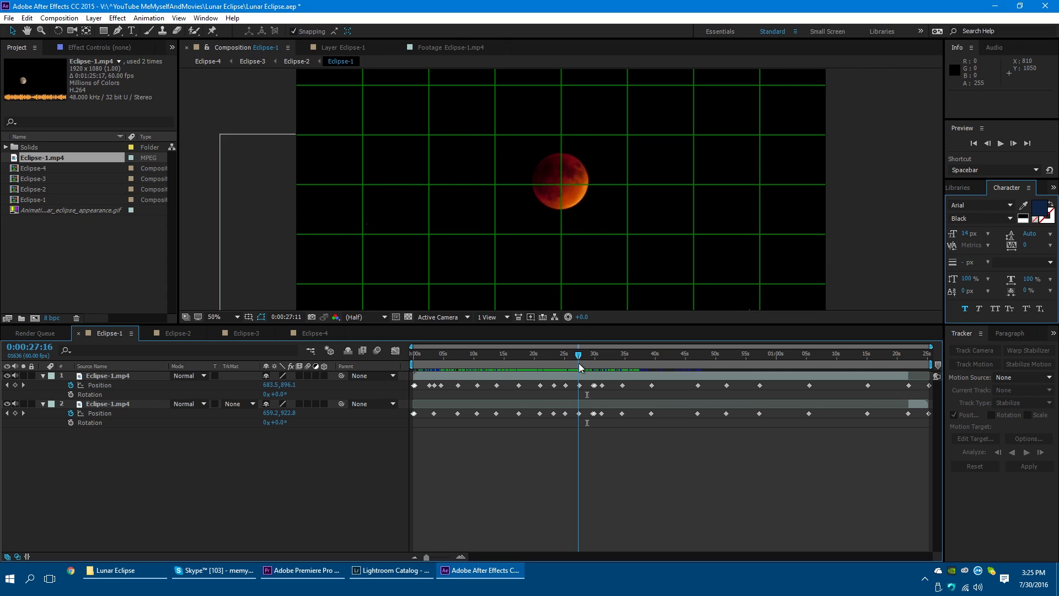
{"action": "left_click", "coordinate": [584, 377]}
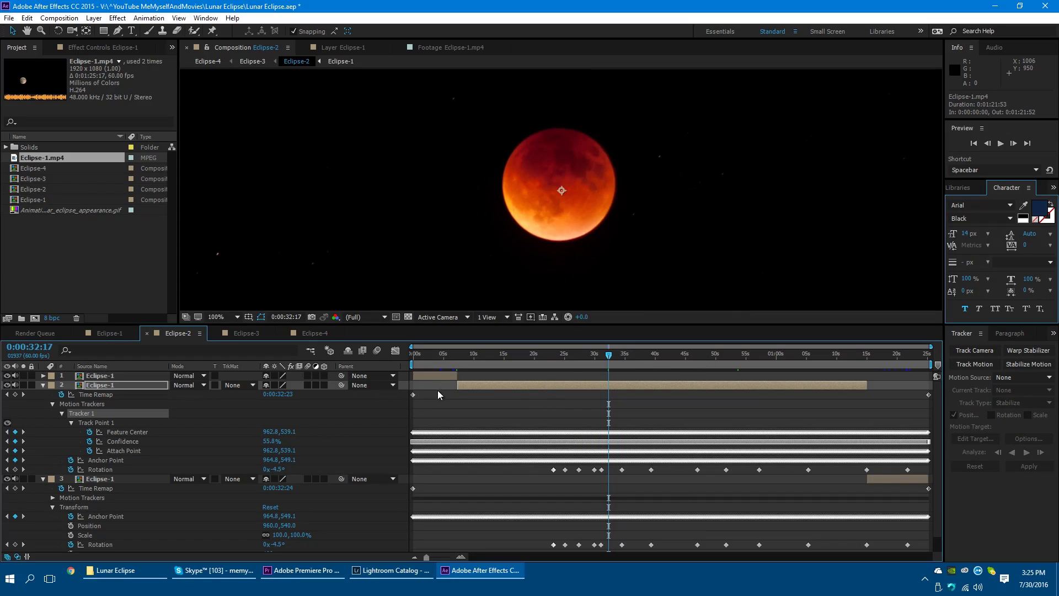
Turn off Time Remap on layer 2, set Motion Source to Eclipse-1, and scrub to check Track Point 1
{"action": "left_click", "coordinate": [61, 394]}
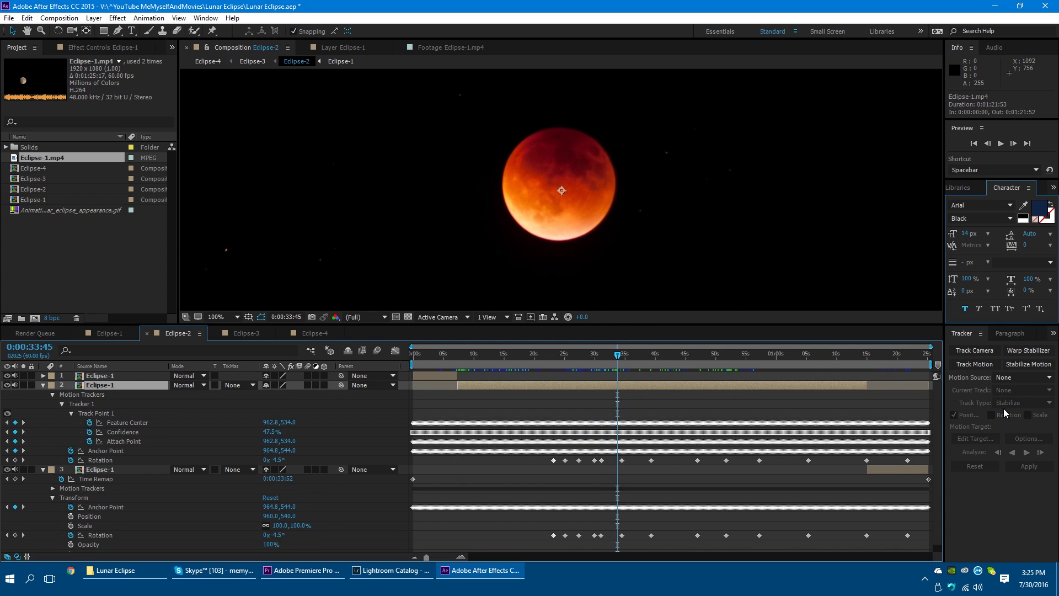
{"action": "left_click", "coordinate": [1017, 379]}
{"action": "left_click", "coordinate": [1018, 419]}
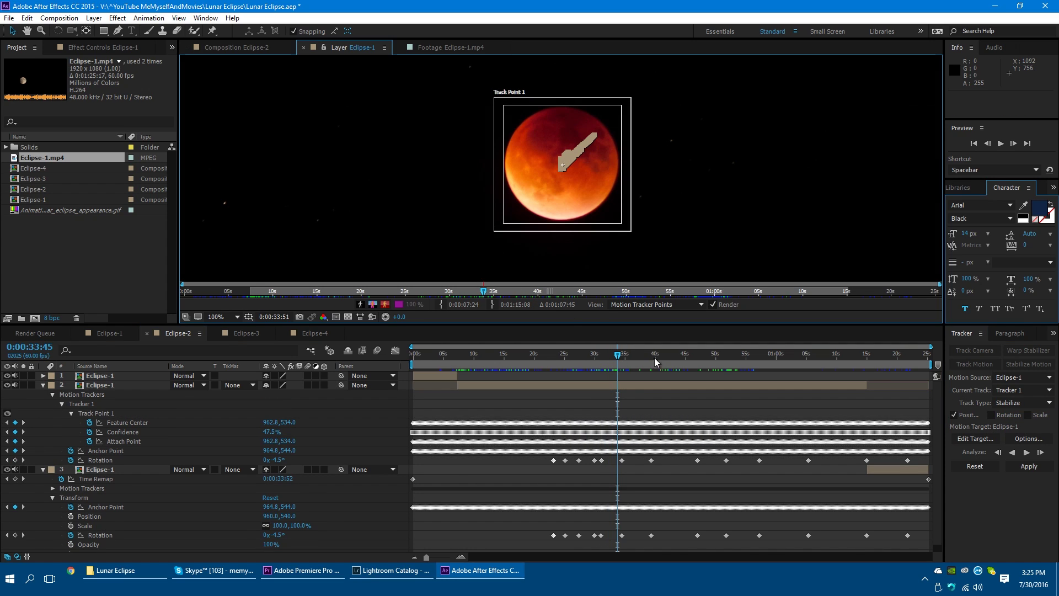
{"action": "left_click_drag", "start_coordinate": [620, 358], "coordinate": [543, 357]}
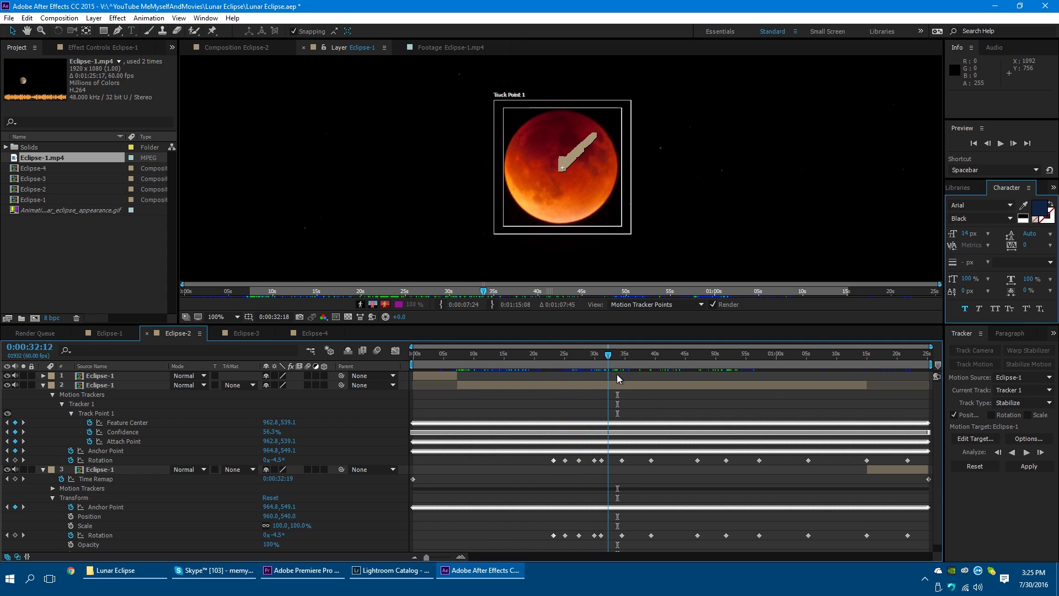
{"action": "left_click_drag", "start_coordinate": [617, 375], "coordinate": [757, 410]}
Jump through the later part of the Eclipse-1 video, pause it, and close Windows Media Player
{"action": "key", "text": "space"}
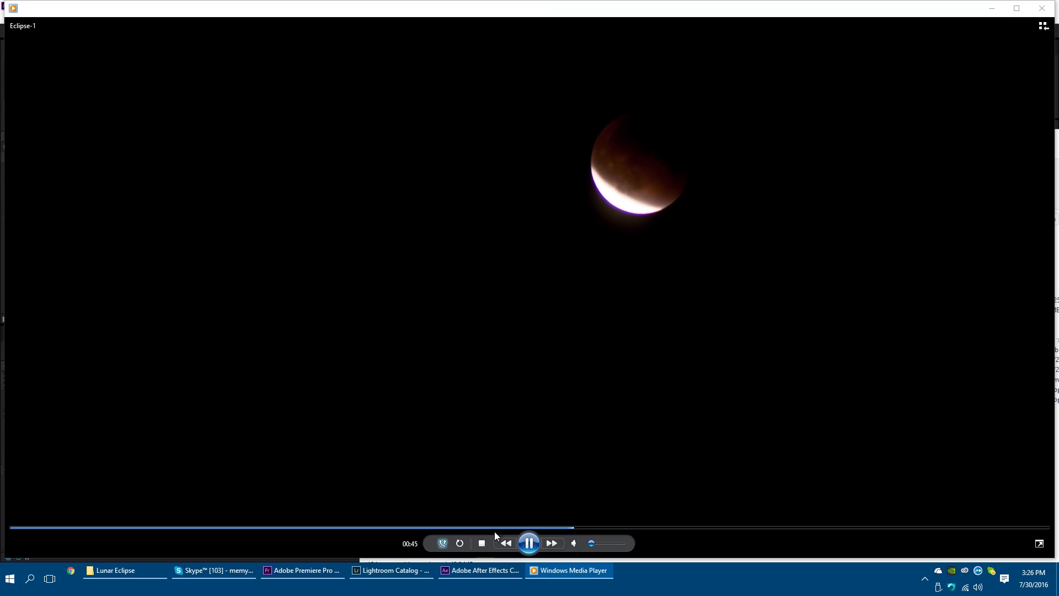
{"action": "left_click", "coordinate": [620, 526]}
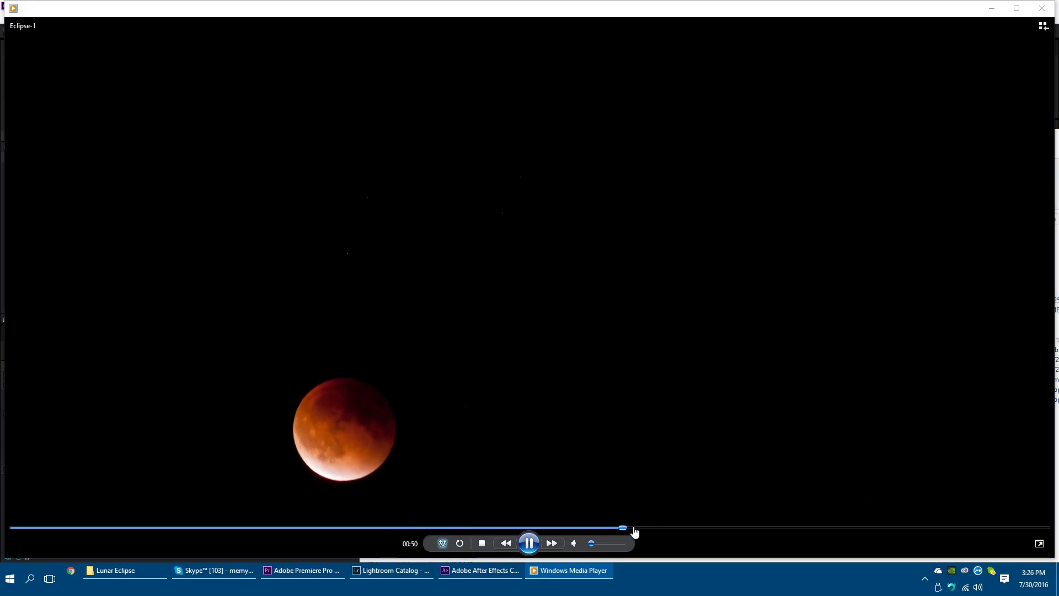
{"action": "left_click", "coordinate": [665, 528]}
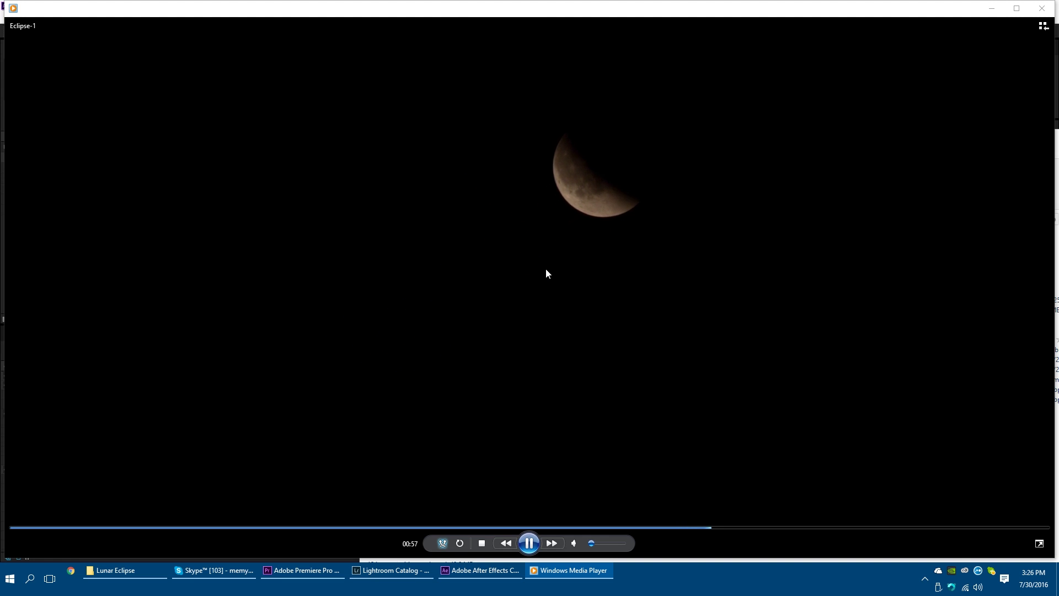
{"action": "left_click", "coordinate": [700, 528]}
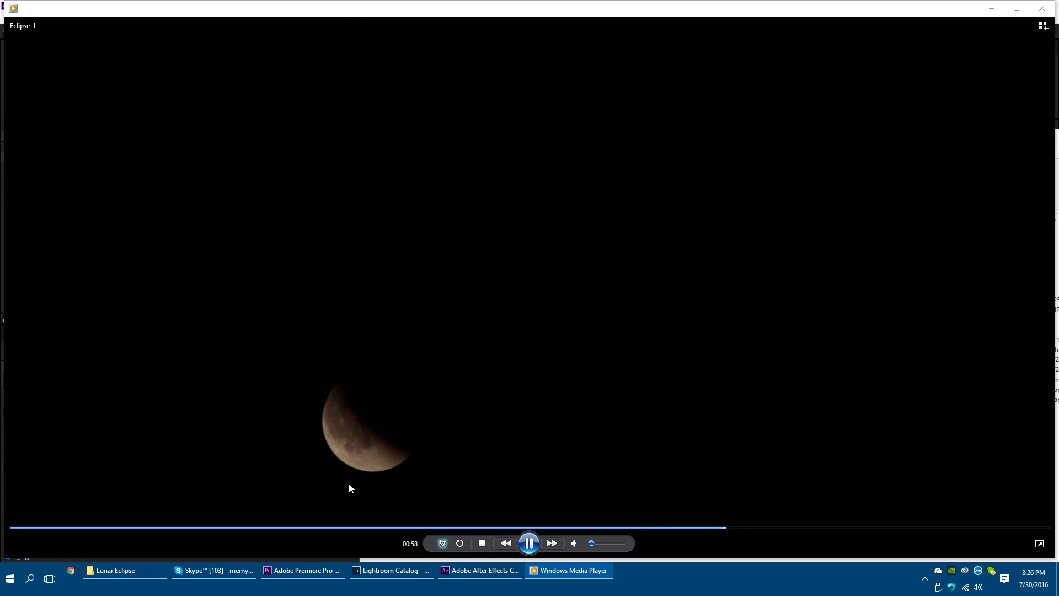
{"action": "key", "text": "space"}
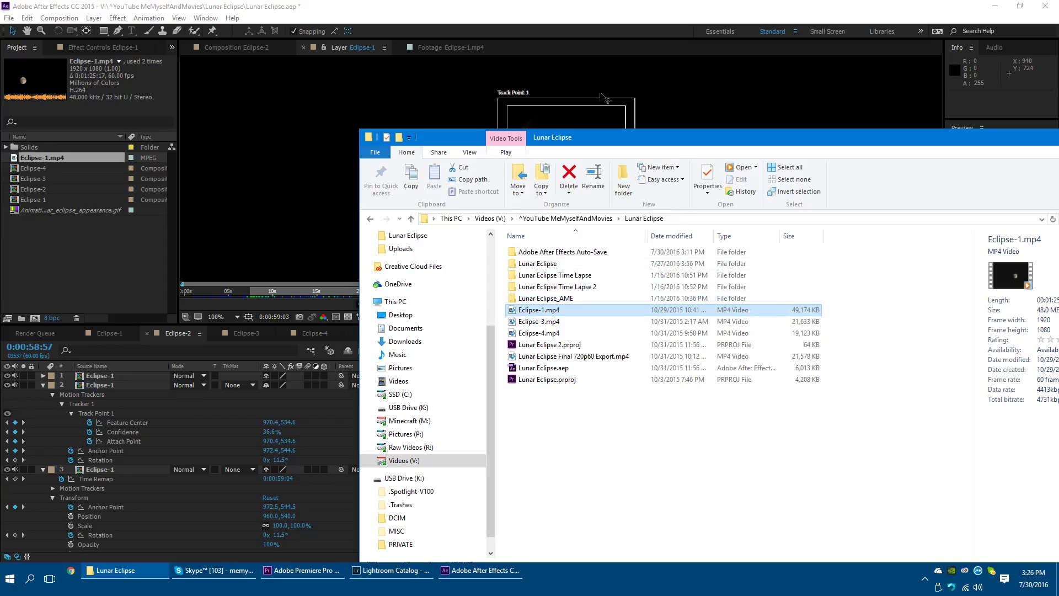
{"action": "left_click", "coordinate": [621, 52]}
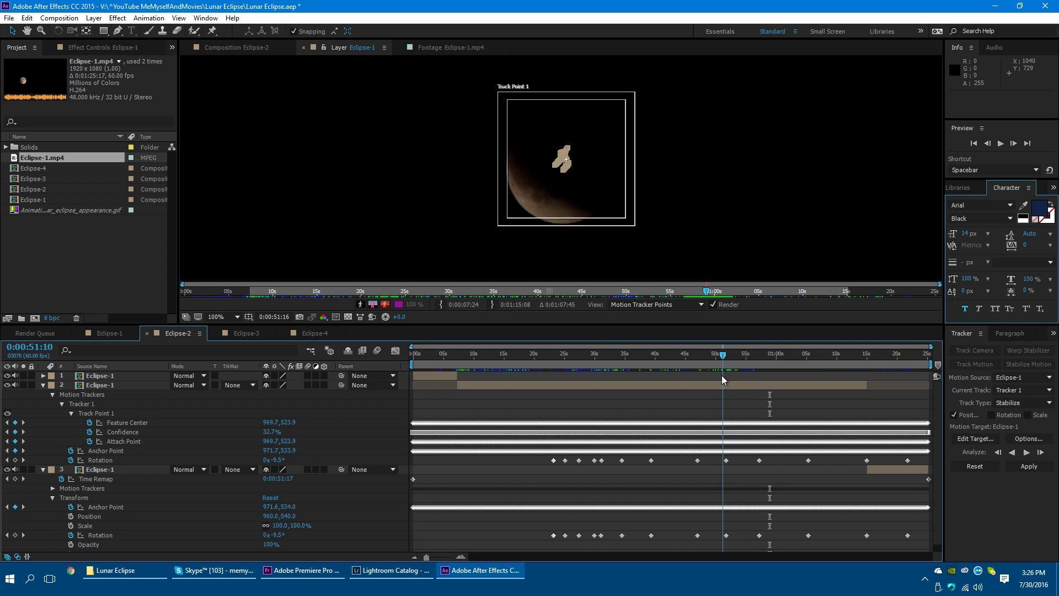
Select layer 2's Rotation keyframes and check tracking at 0:00:36:07 and 0:00:23:32
{"action": "left_click", "coordinate": [102, 460]}
{"action": "left_click_drag", "start_coordinate": [601, 355], "coordinate": [648, 468]}
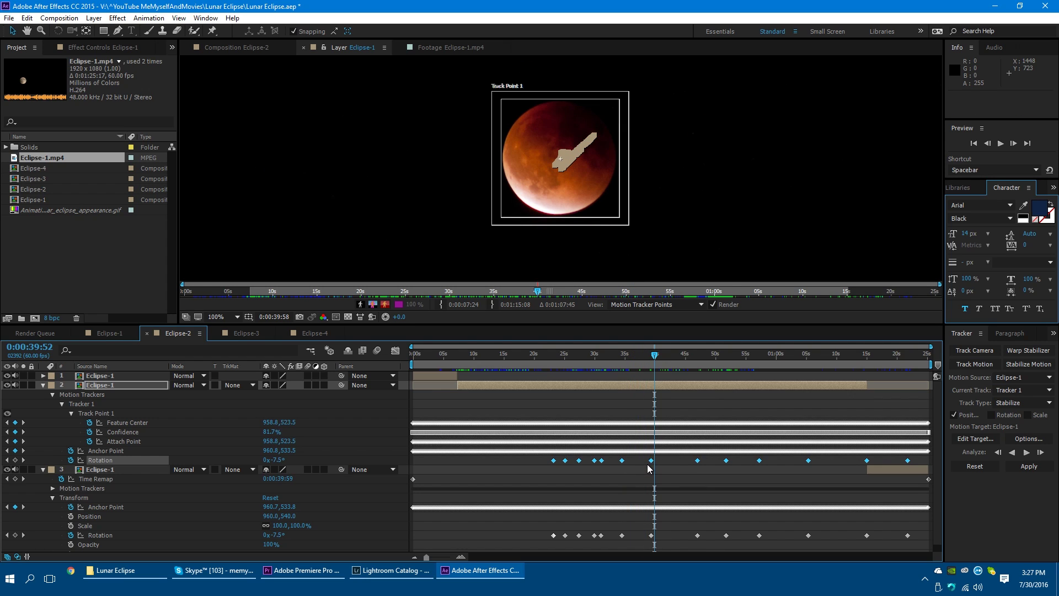
{"action": "left_click", "coordinate": [650, 461]}
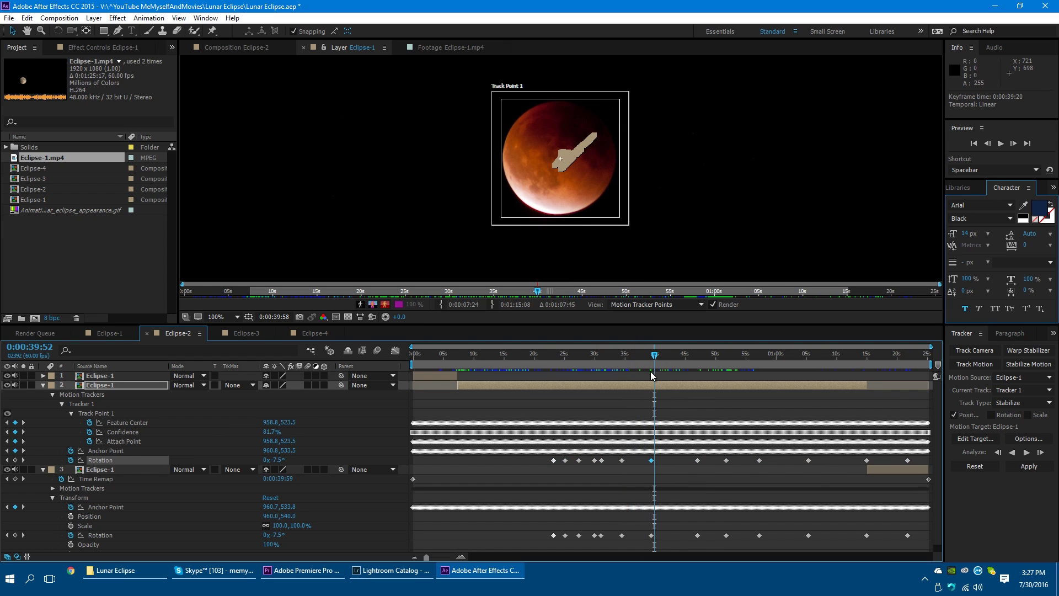
{"action": "left_click_drag", "start_coordinate": [652, 356], "coordinate": [631, 356]}
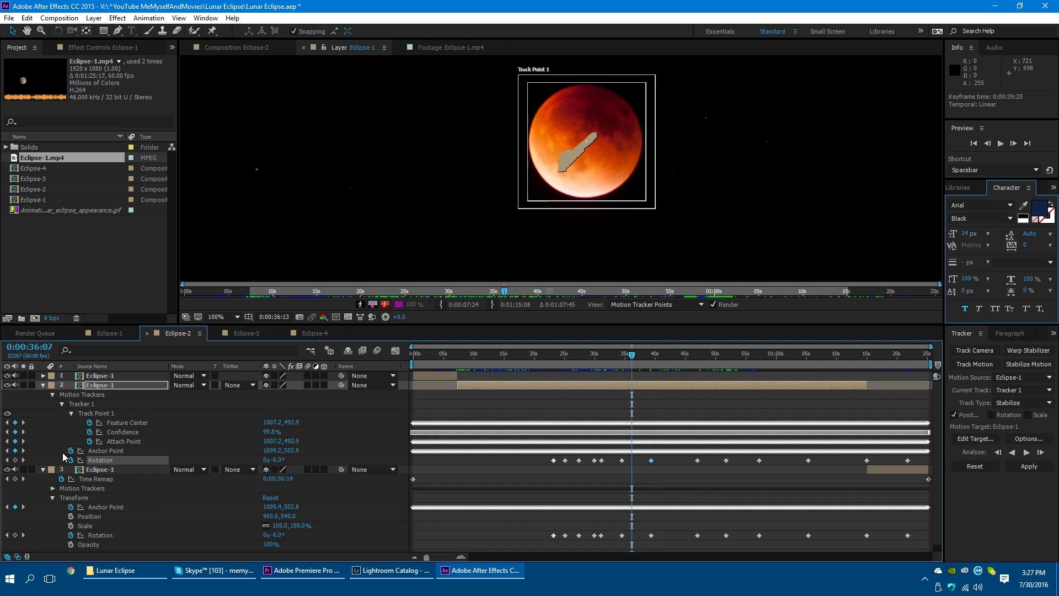
{"action": "left_click", "coordinate": [556, 353]}
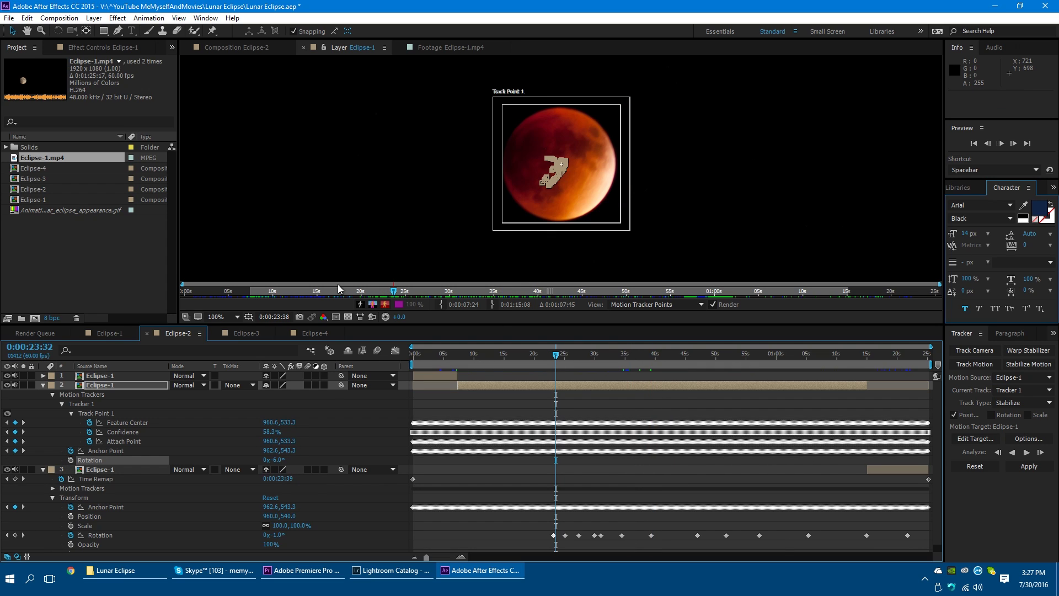
Preview the stabilized moon in Eclipse-2, undo Toggle Time Remapping, and switch to Eclipse-3
{"action": "left_click", "coordinate": [249, 48]}
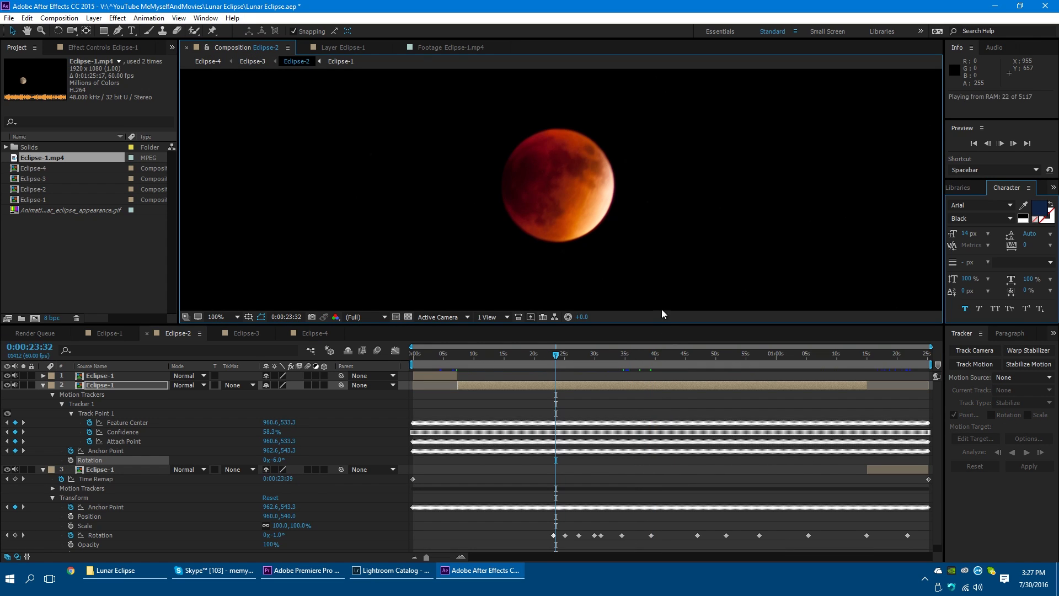
{"action": "left_click_drag", "start_coordinate": [586, 357], "coordinate": [706, 356]}
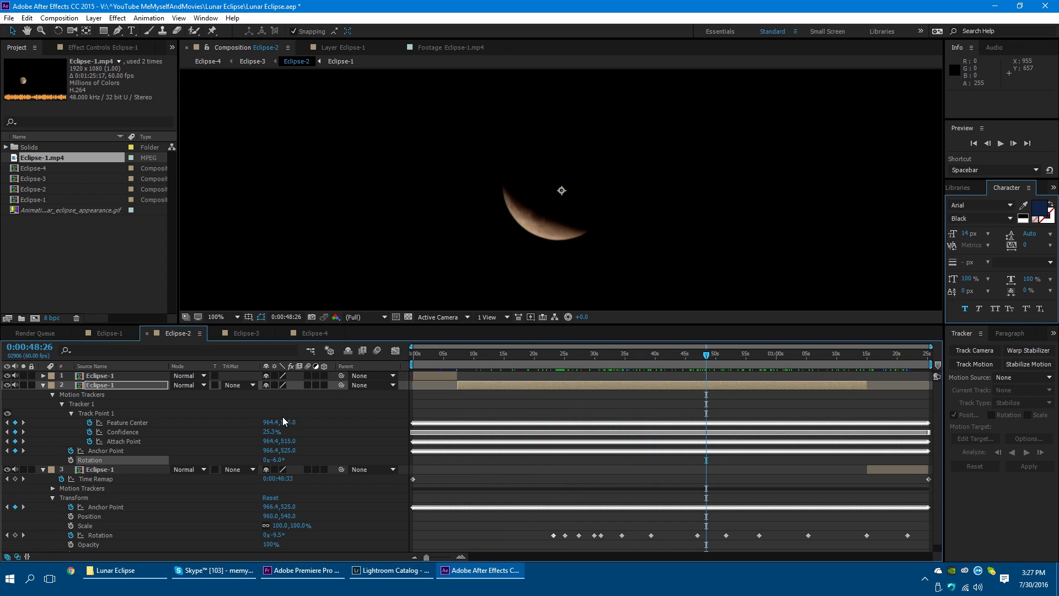
{"action": "key", "text": "ctrl+z"}
{"action": "key", "text": "ctrl+z"}
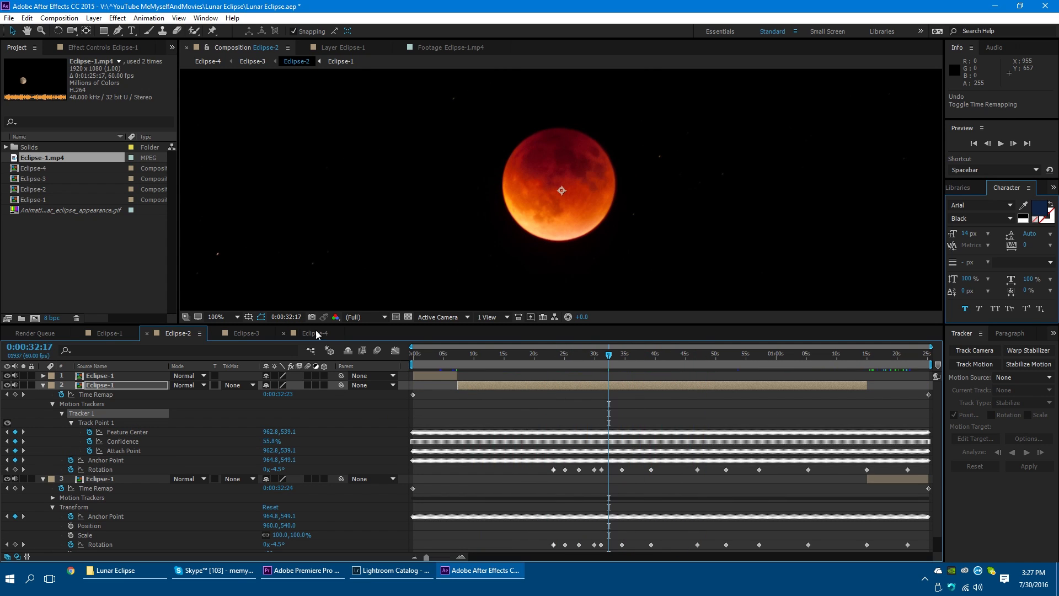
{"action": "left_click", "coordinate": [242, 334]}
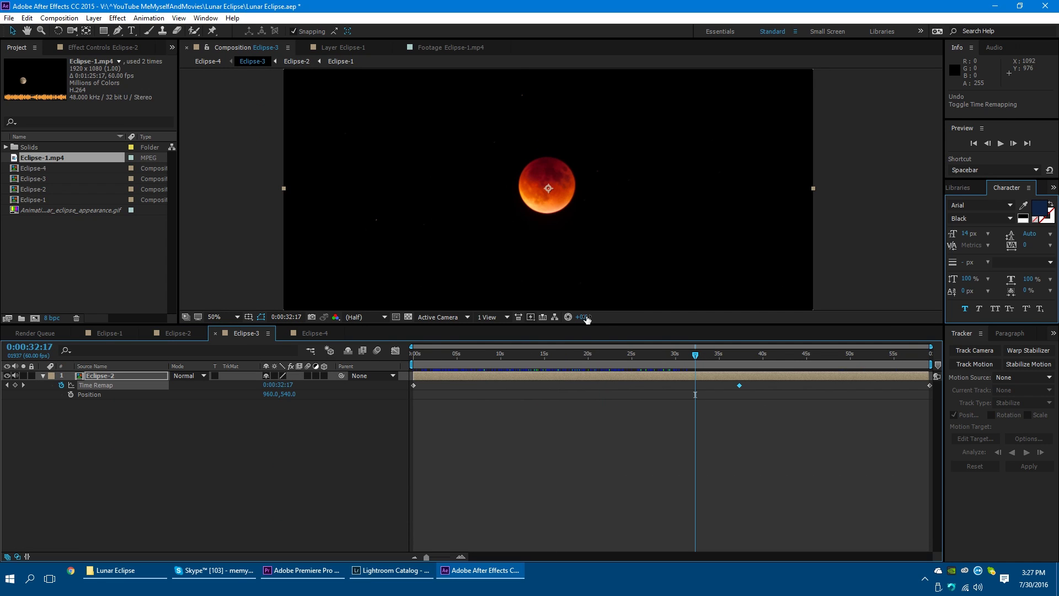
Scrub through Eclipse-3's retimed moon playback around 0:00:30 and its end, then switch to Eclipse-4
{"action": "left_click_drag", "start_coordinate": [486, 353], "coordinate": [683, 367]}
{"action": "left_click_drag", "start_coordinate": [819, 372], "coordinate": [917, 370]}
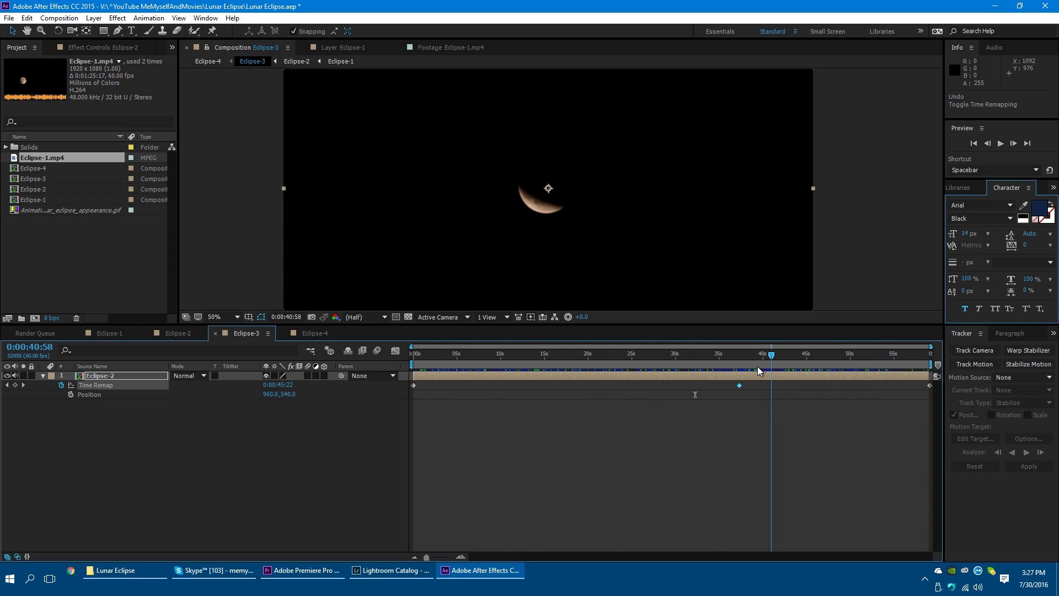
{"action": "left_click_drag", "start_coordinate": [758, 370], "coordinate": [694, 365]}
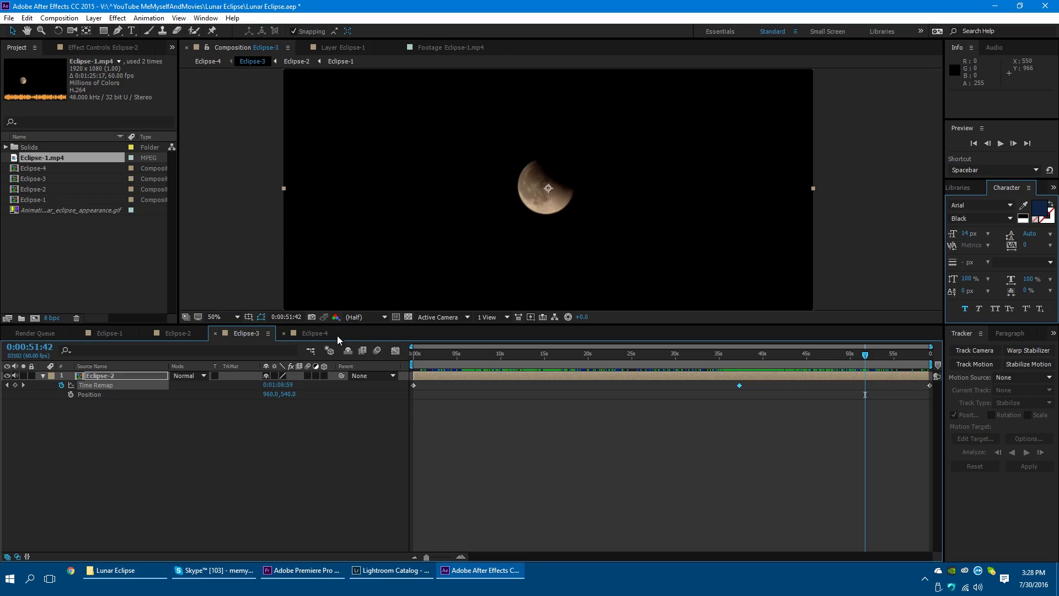
{"action": "left_click", "coordinate": [325, 331]}
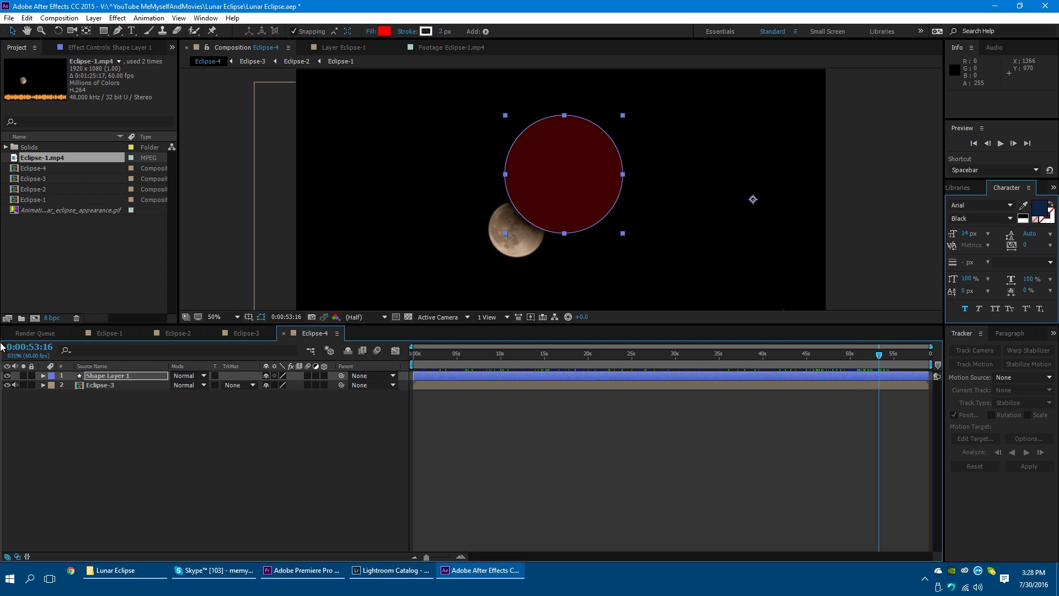
Hide Shape Layer 1's red circle, go to 0:00:23:02, and select the Eclipse-3 layer
{"action": "left_click", "coordinate": [7, 376]}
{"action": "left_click_drag", "start_coordinate": [876, 357], "coordinate": [721, 374]}
{"action": "left_click", "coordinate": [625, 386]}
View Eclipse-4 at 100% and Full resolution and review the moon around 0:00:27
{"action": "key", "text": "slash"}
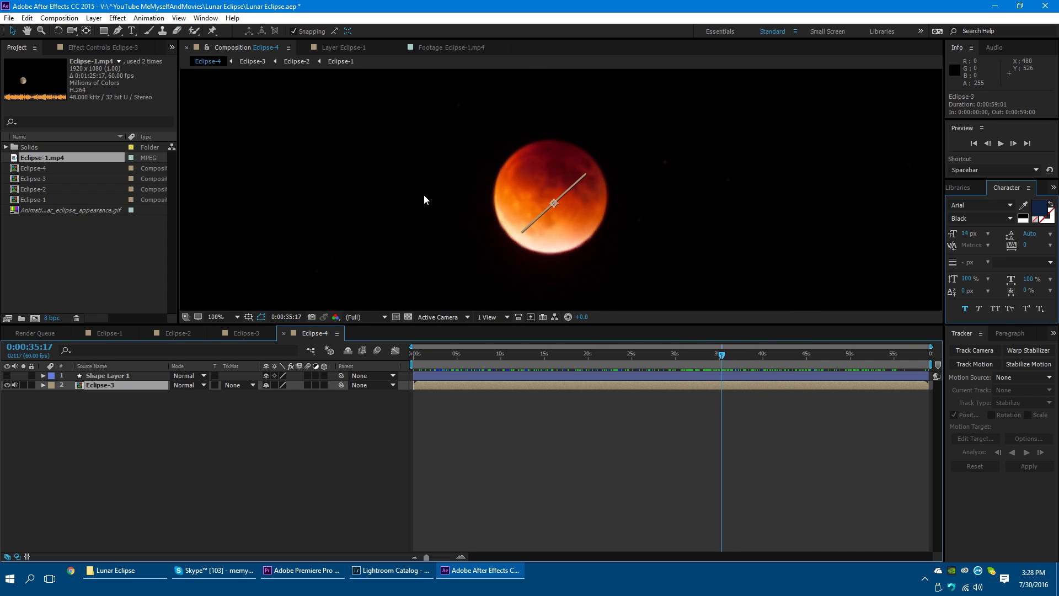
{"action": "mouse_move", "coordinate": [722, 355]}
{"action": "left_mouse_down"}
{"action": "mouse_move", "coordinate": [602, 354]}
{"action": "mouse_move", "coordinate": [723, 359]}
{"action": "left_mouse_up"}
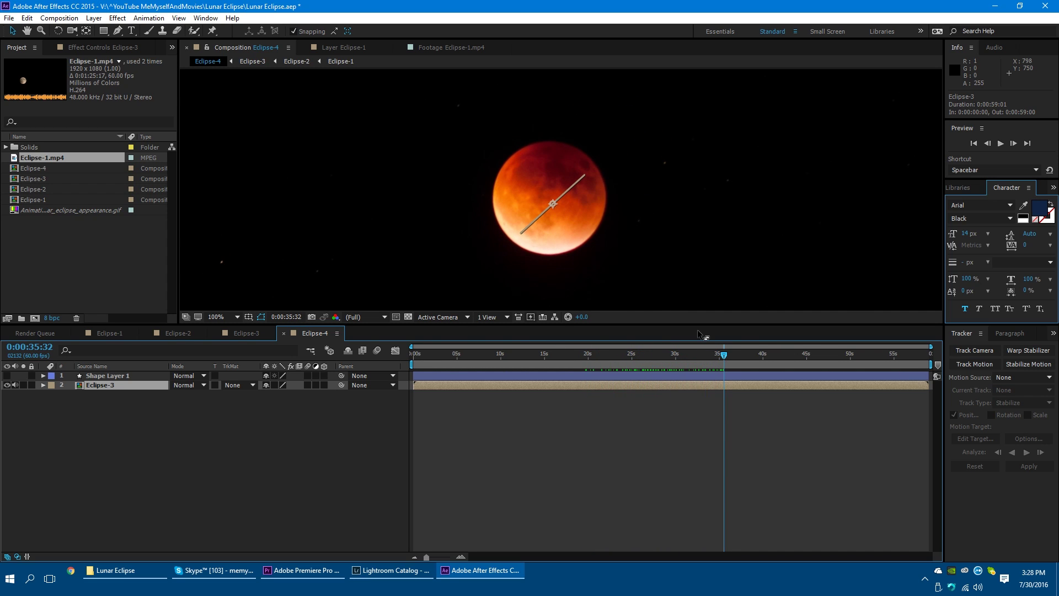